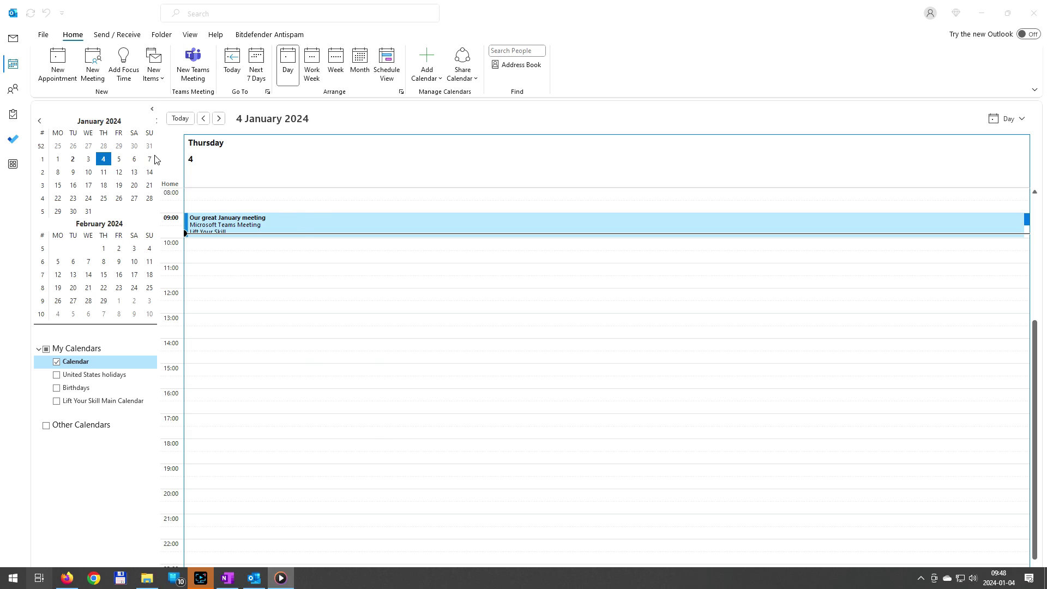
Switch from the Outlook calendar to the OneNote window showing the blank untitled page.
key("super+Tab")
left_click(402, 157)
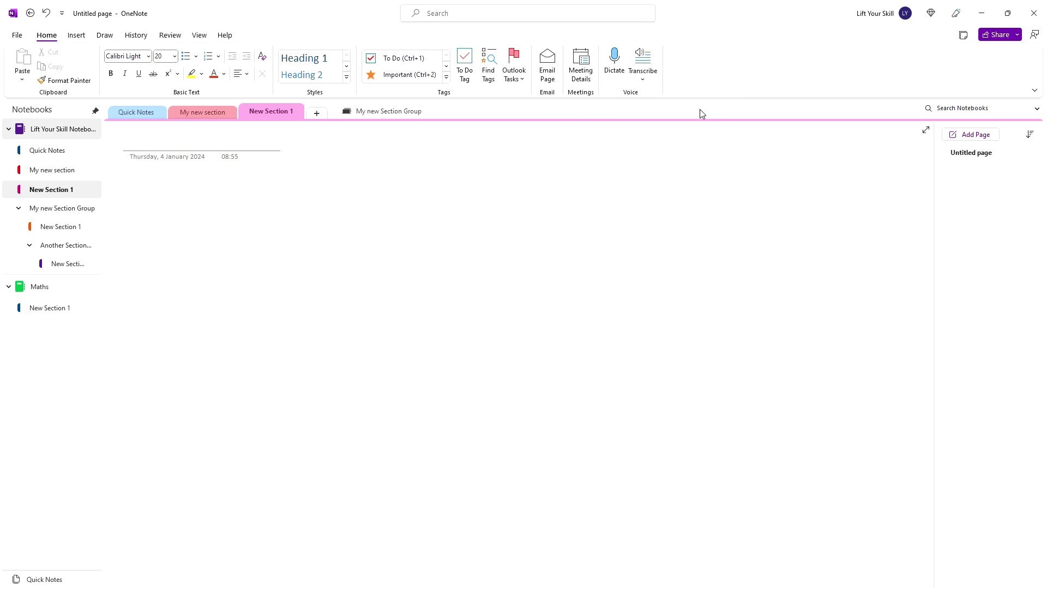
left_click(581, 63)
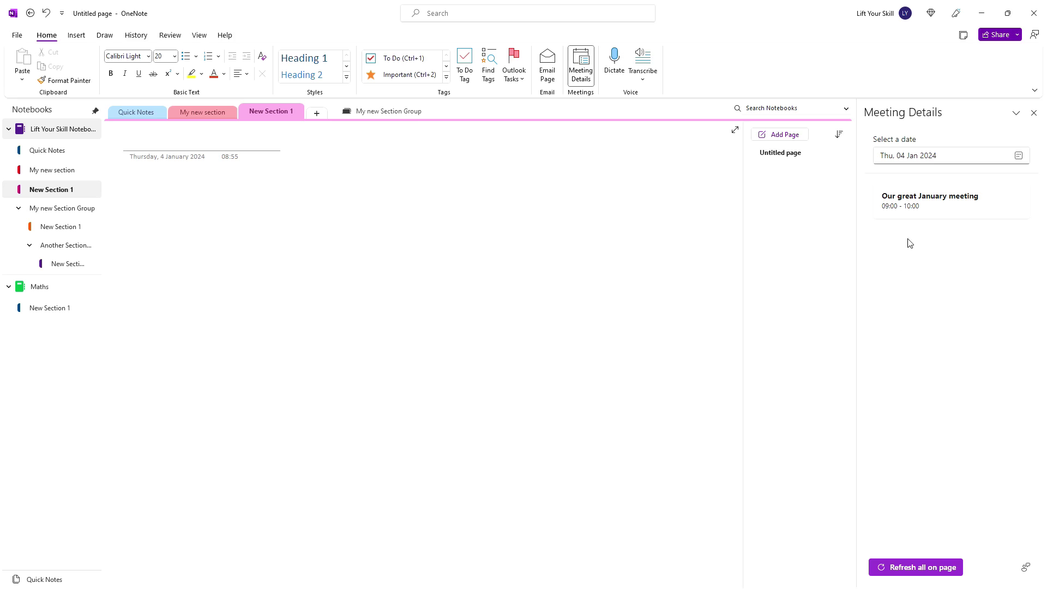
Insert Our great January meeting's details (09:00–10:00, participants, Notes heading) into the untitled page.
left_click(908, 210)
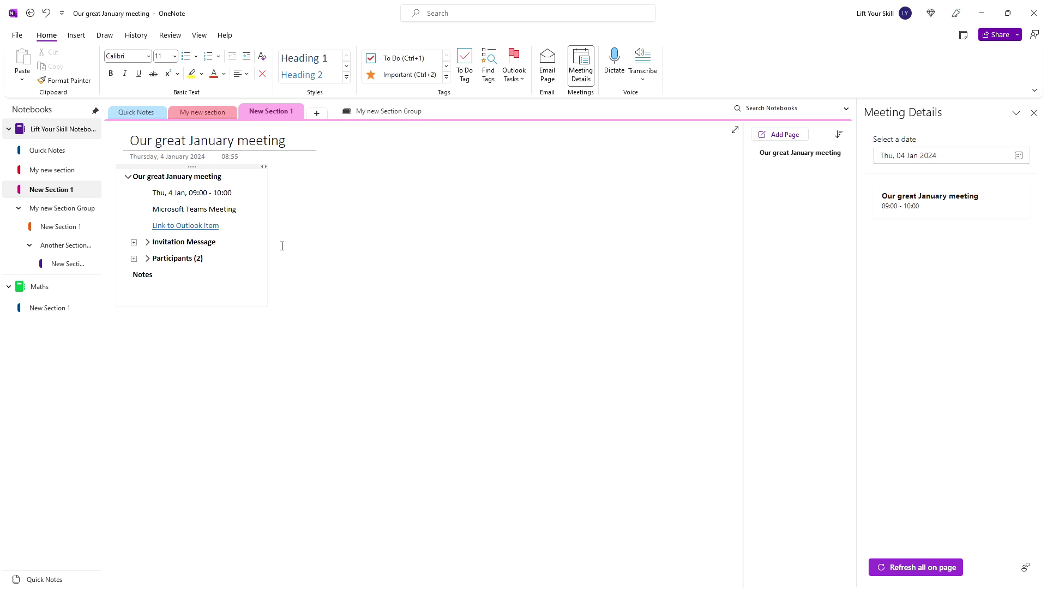
left_click(159, 281)
Test the Outlook item link, then write 'The following decisions were taken' under Notes.
left_click(165, 289)
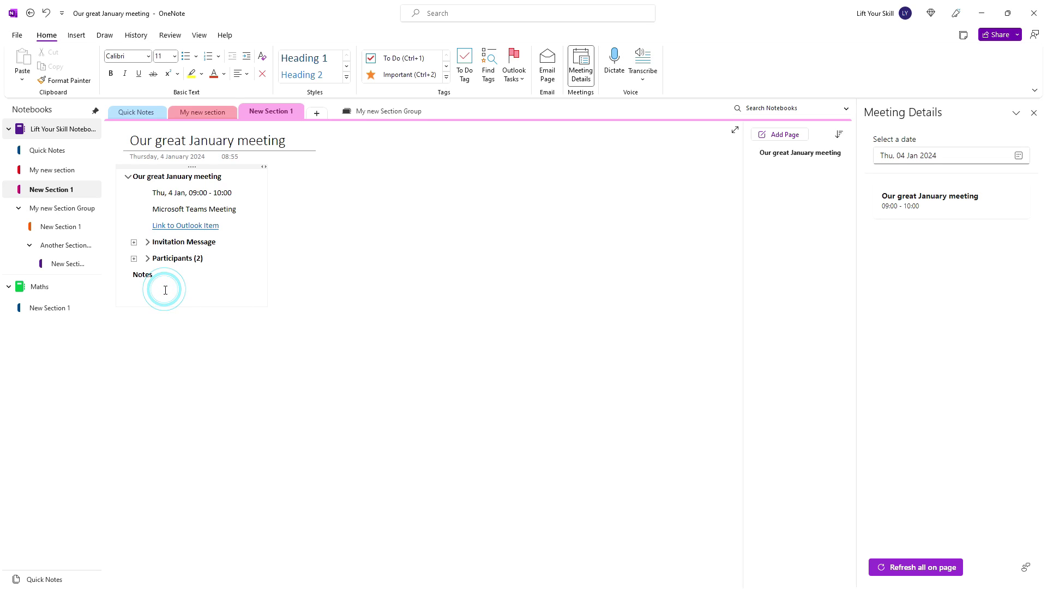
left_click(174, 230)
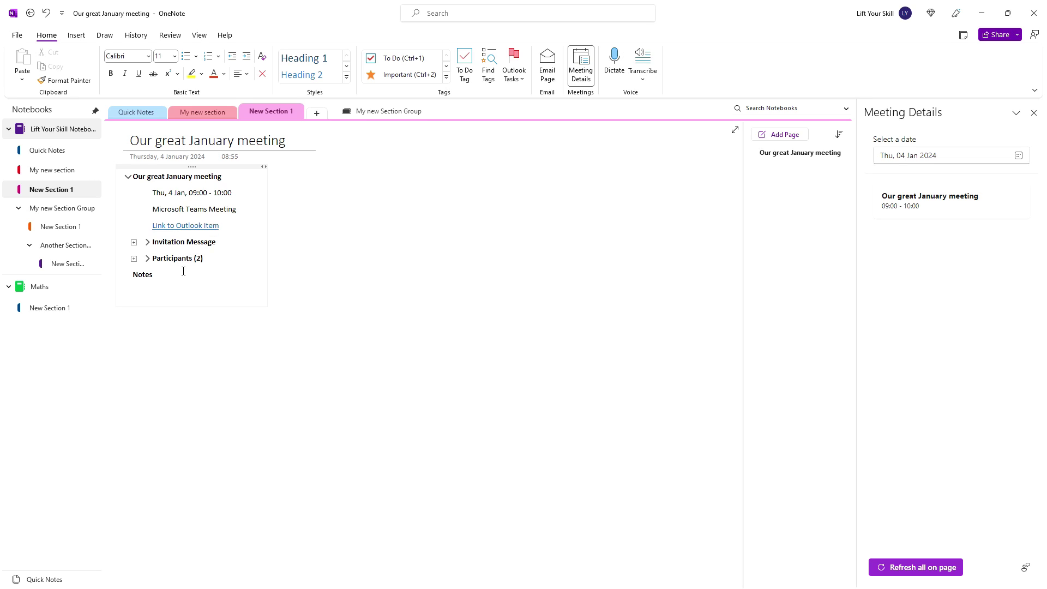
left_click(154, 286)
type("THe following decisions were taken")
Open Our great January meeting from the Outlook calendar.
key("super+Tab")
key("super+Tab")
key("super+Tab")
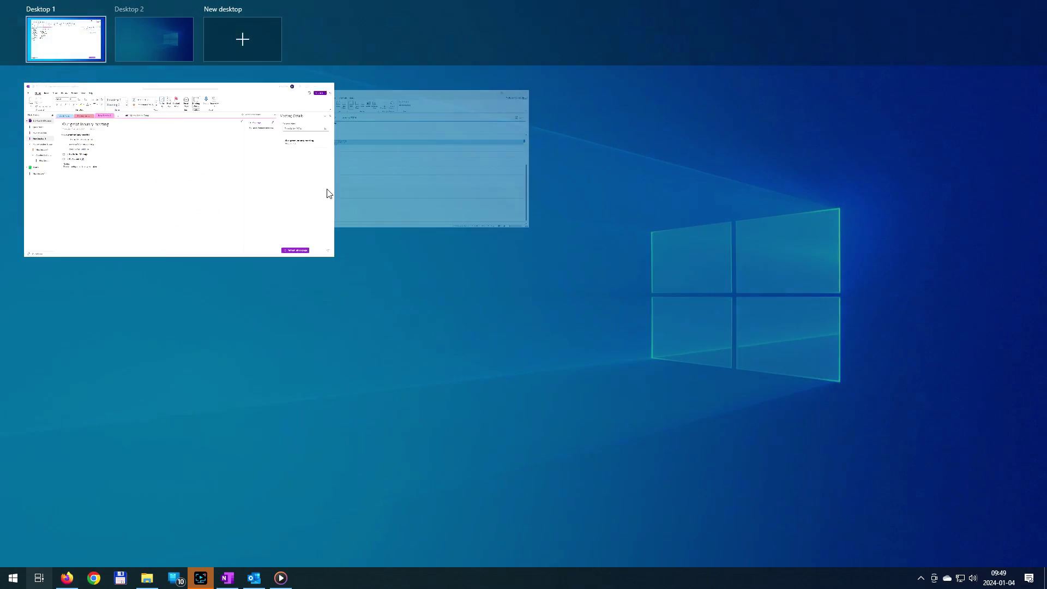
left_click(379, 169)
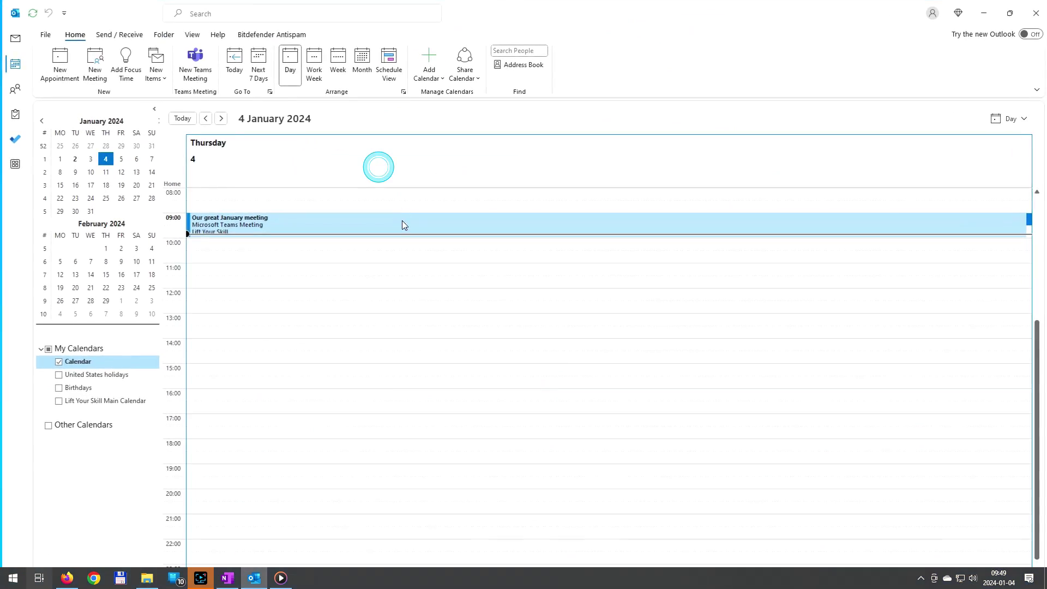
double_click(293, 218)
Send the meeting to OneNote as personal notes in New Section 1, creating a new page.
mouse_move(207, 213)
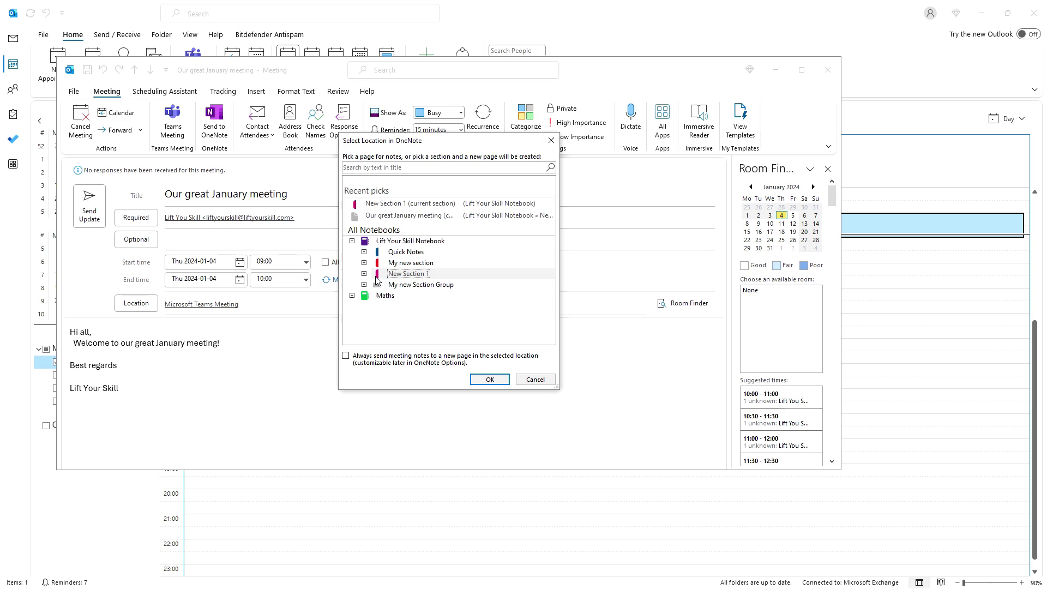
left_click(363, 273)
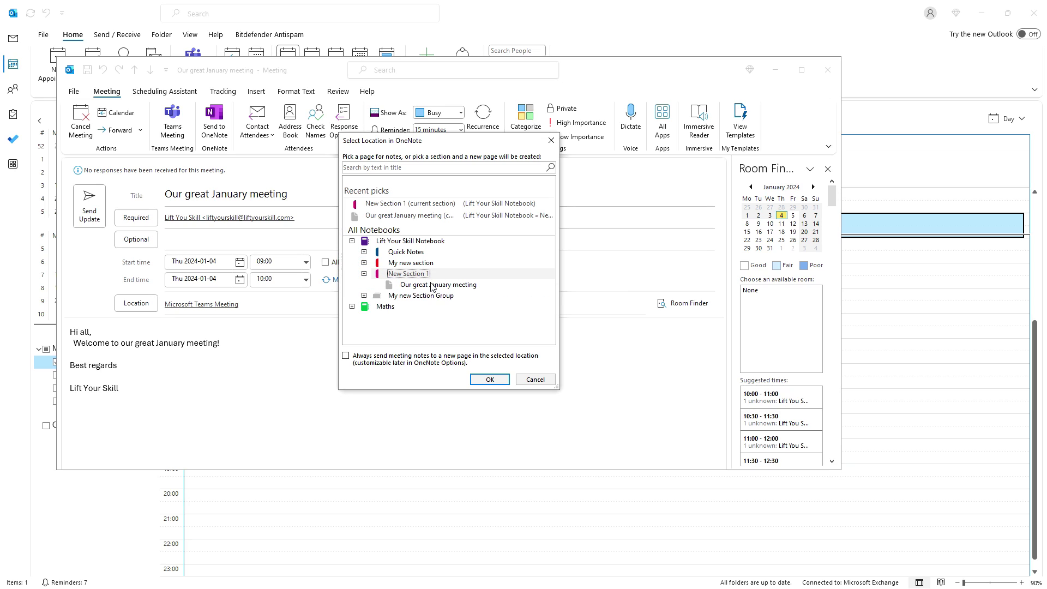
left_click(487, 378)
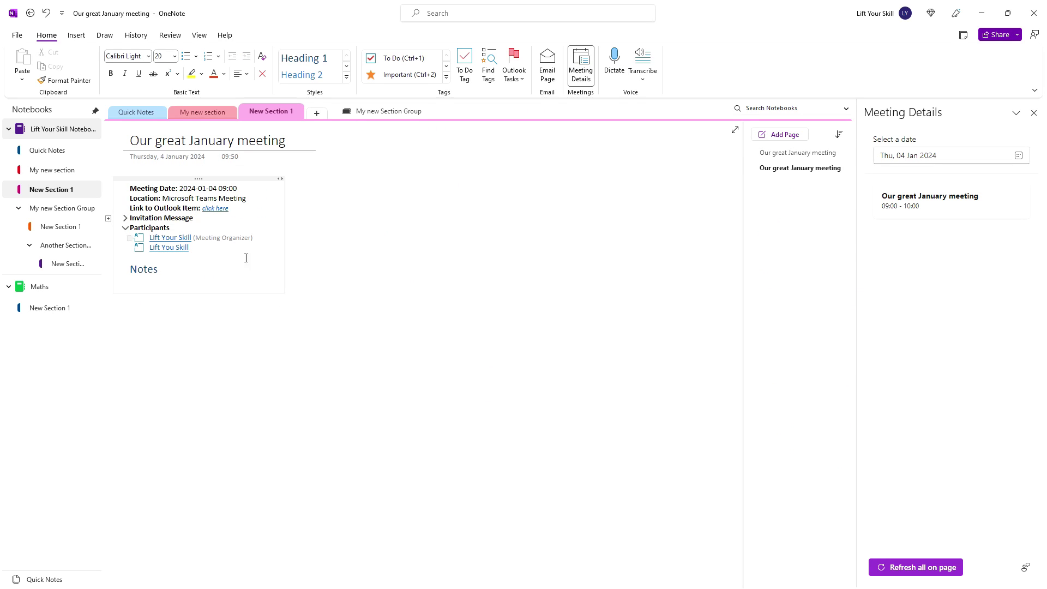
left_click(153, 285)
key("super+Tab")
left_click(364, 168)
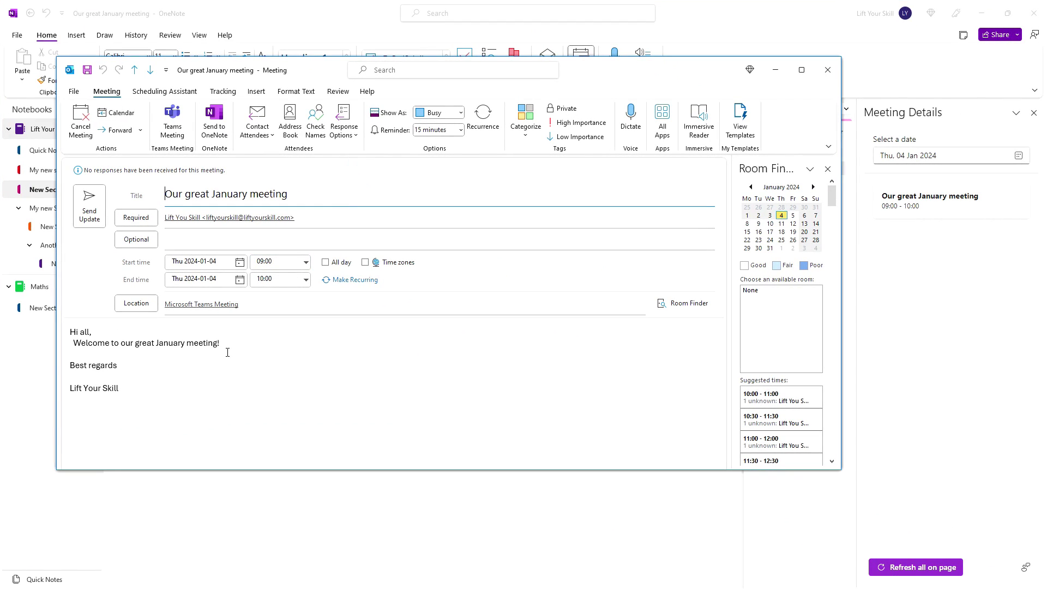
Share notes with the meeting from Lift Your Skill Notebook's New Section 1, then view the shared notes page.
left_click(214, 118)
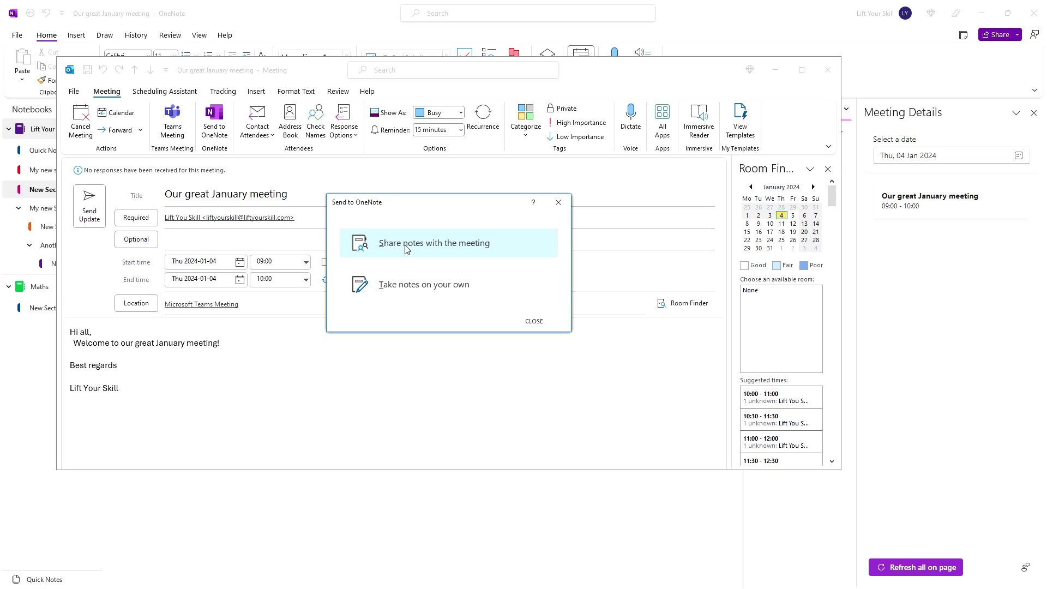
left_click(406, 248)
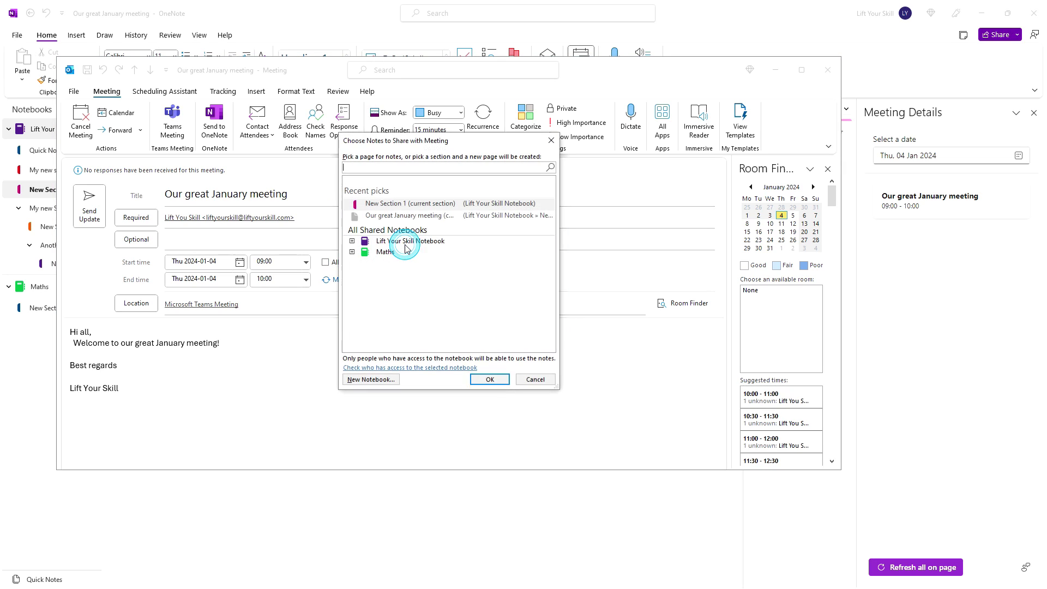
left_click(352, 241)
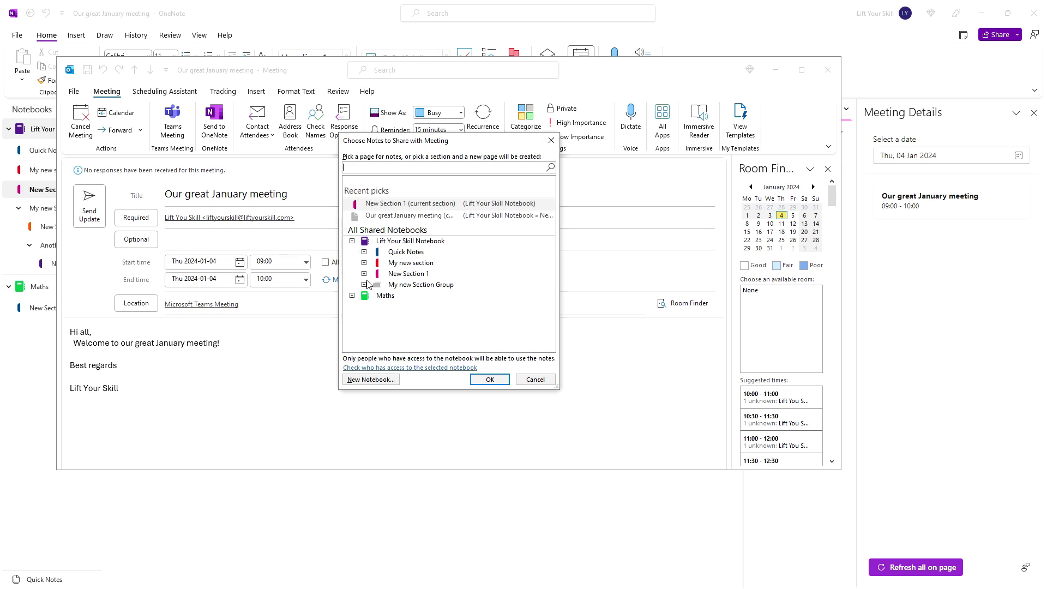
left_click(396, 273)
left_click(488, 380)
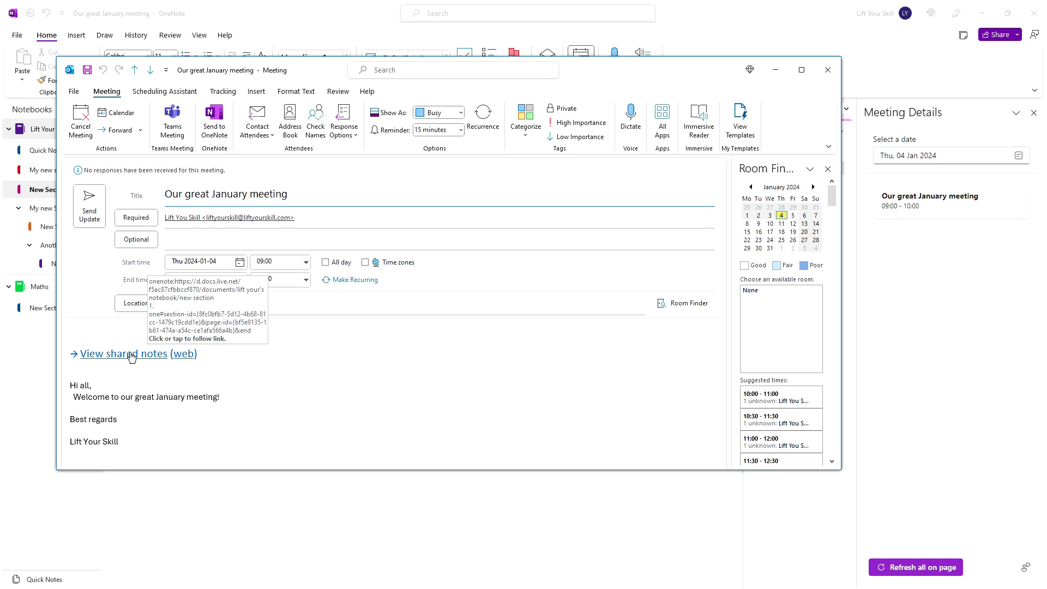
left_click(131, 354)
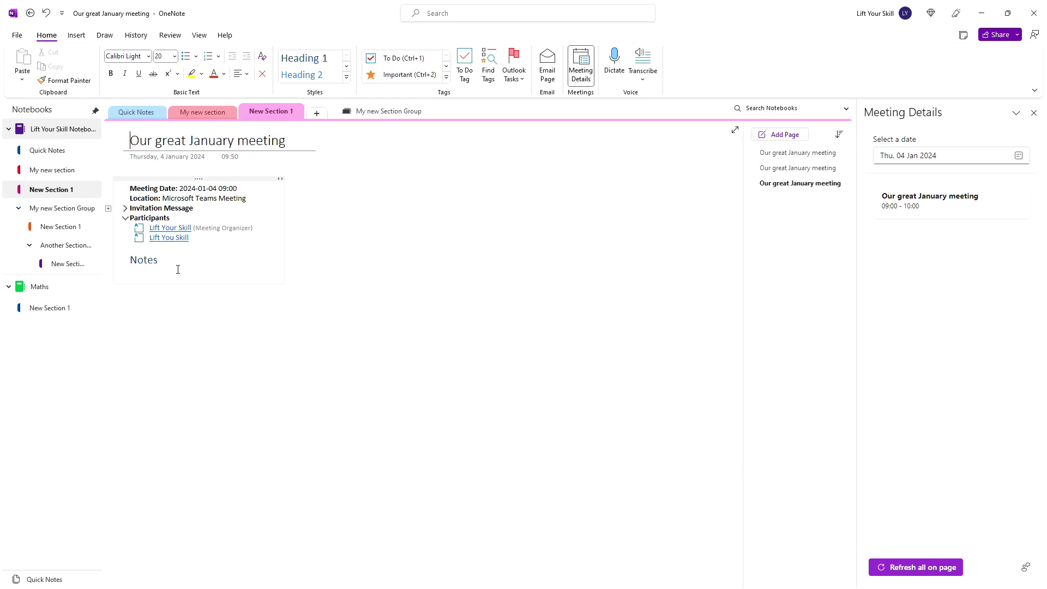
Type 'These are the shared notes' under Notes on the shared meeting page.
left_click(178, 270)
type("Ths")
type("se are the share")
type("d notes")
key("super+Tab")
left_click(373, 229)
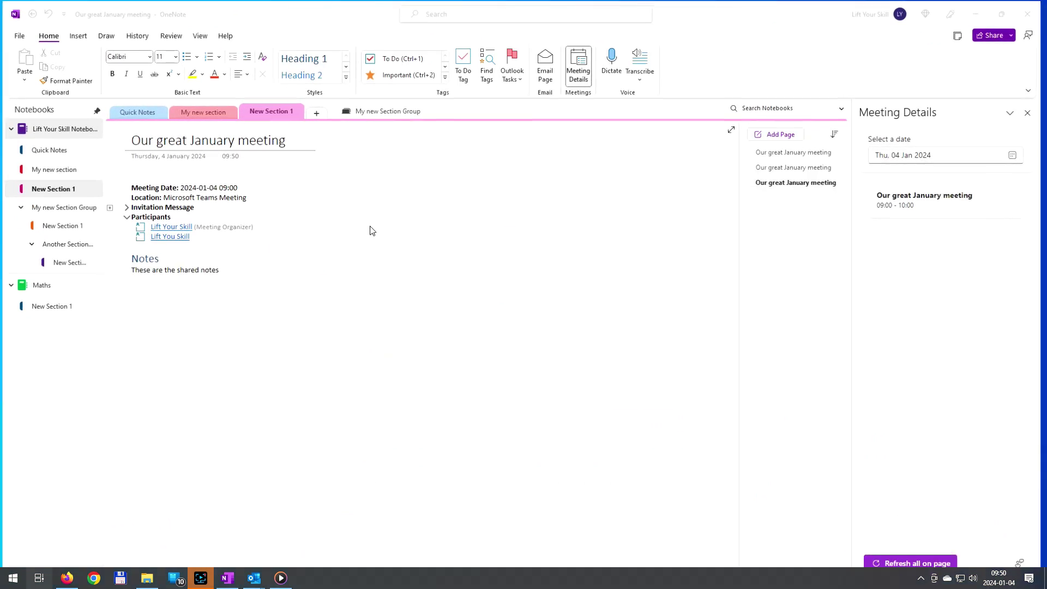
Reopen the shared notes from the Outlook meeting and select the 'These are the shared notes' line.
key("super+Tab")
left_click(385, 207)
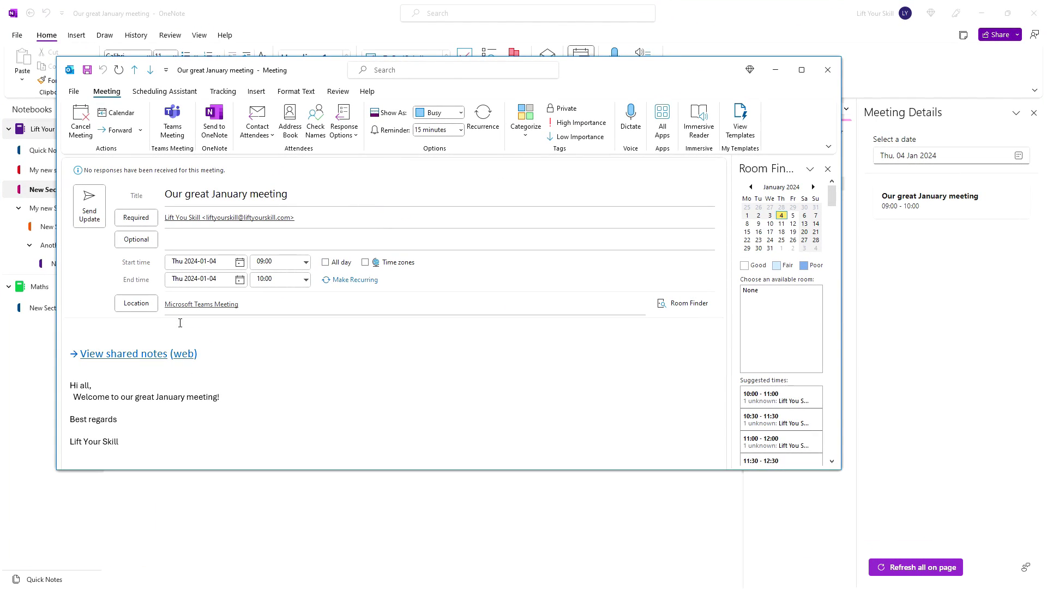
left_click(141, 353, "ctrl")
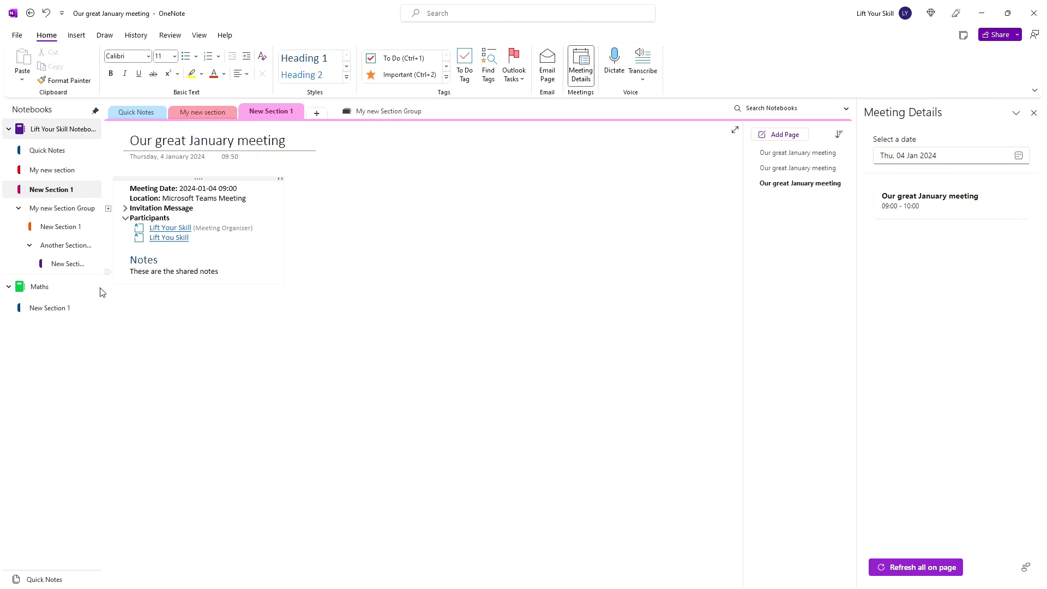
left_click_drag(133, 271, 236, 271)
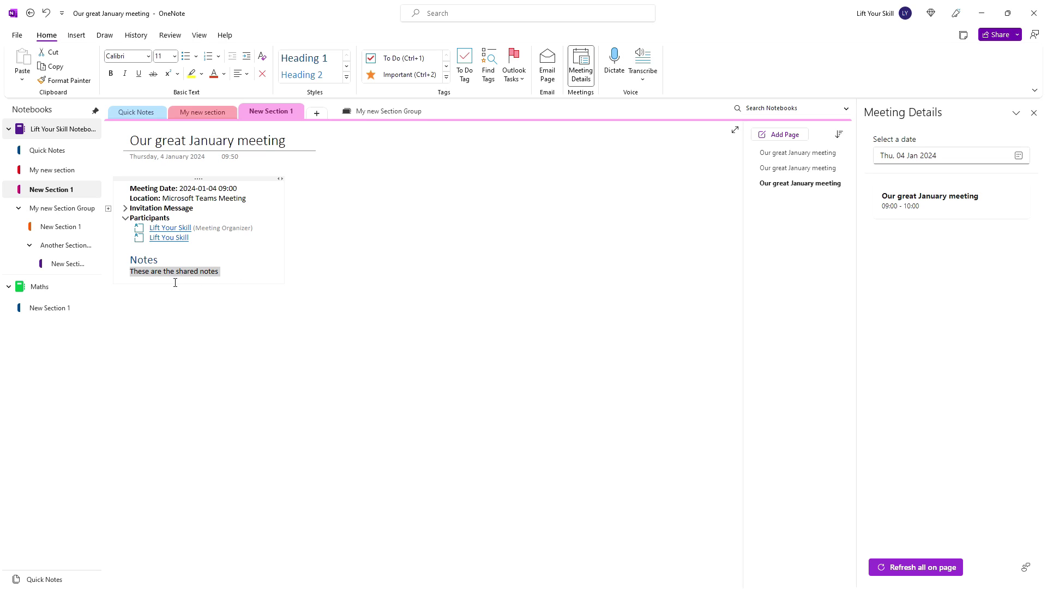
Copy a link to the first 'Our great January meeting' page, paste it into the meeting body, and follow it.
left_click(765, 155)
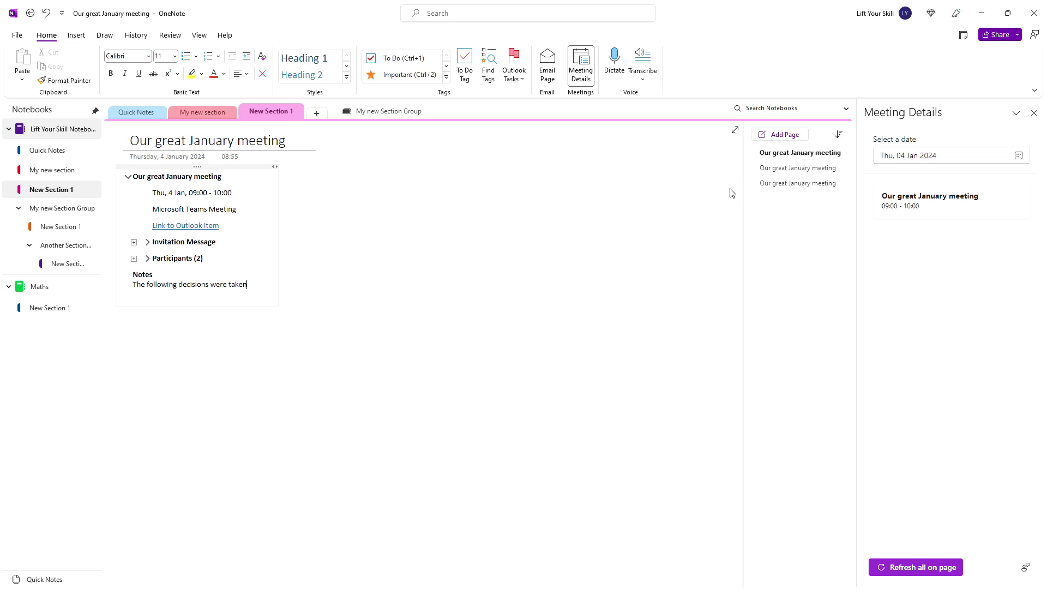
right_click(784, 157)
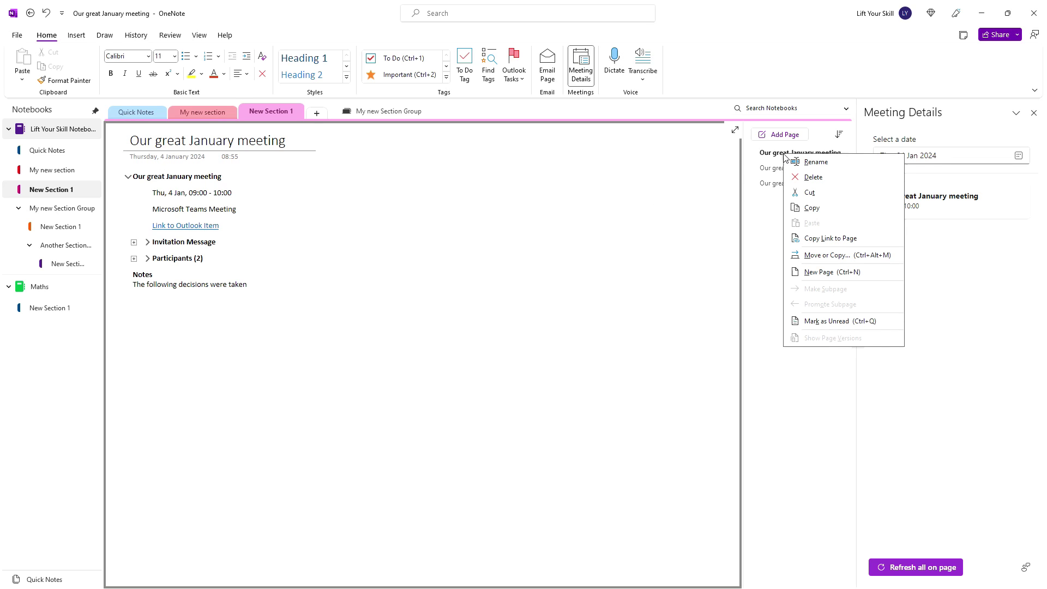
left_click(819, 239)
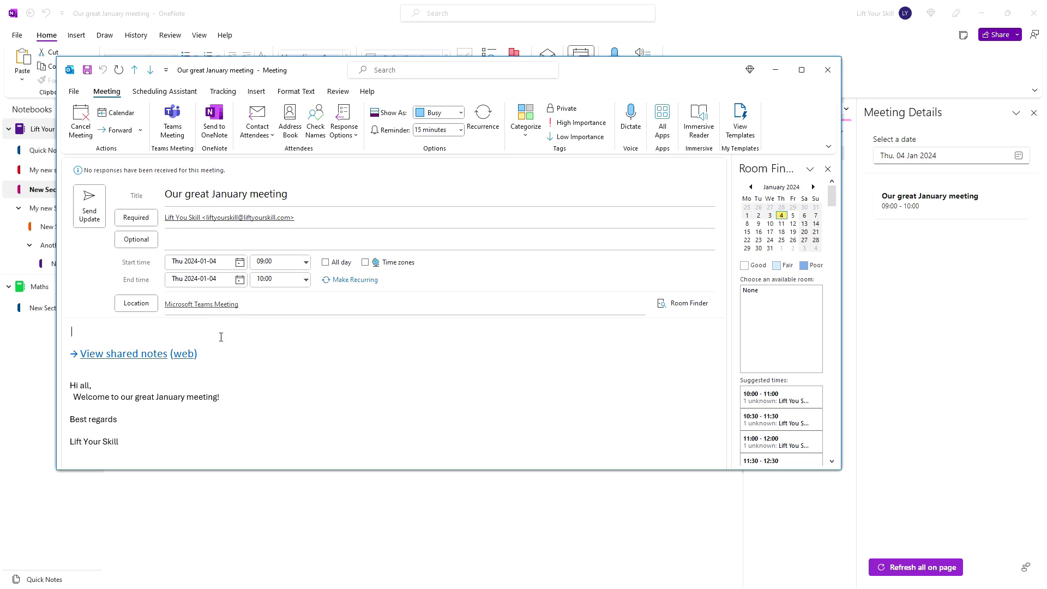
type("Our great January meeting (Web view)")
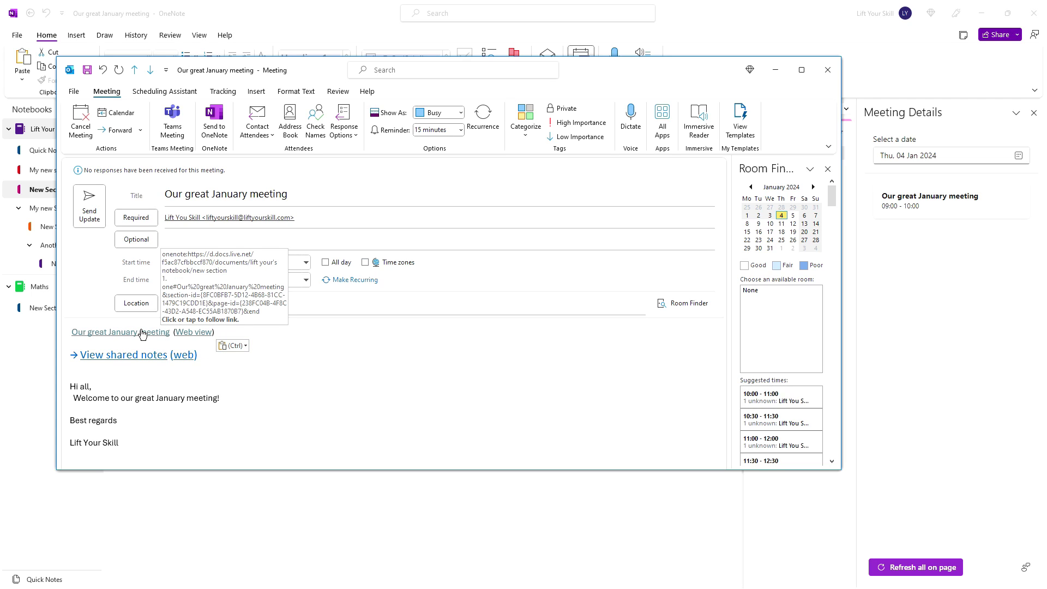
left_click(140, 333)
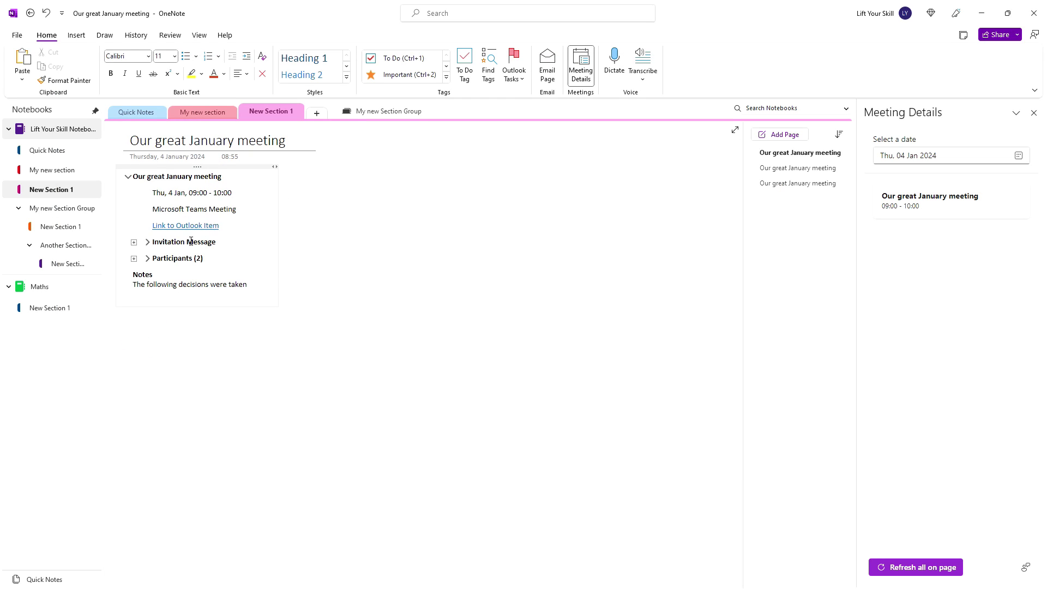